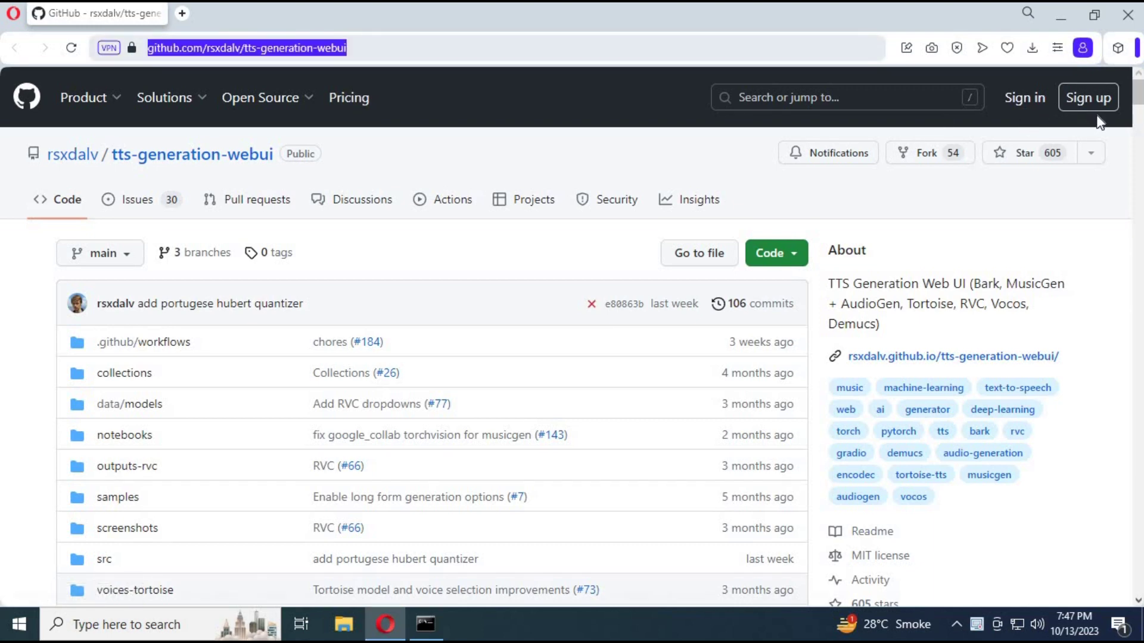
Bring the README's one-click installers section and Open in Colab badge into view.
left_click(1136, 100)
left_click_drag(1136, 101, 1136, 106)
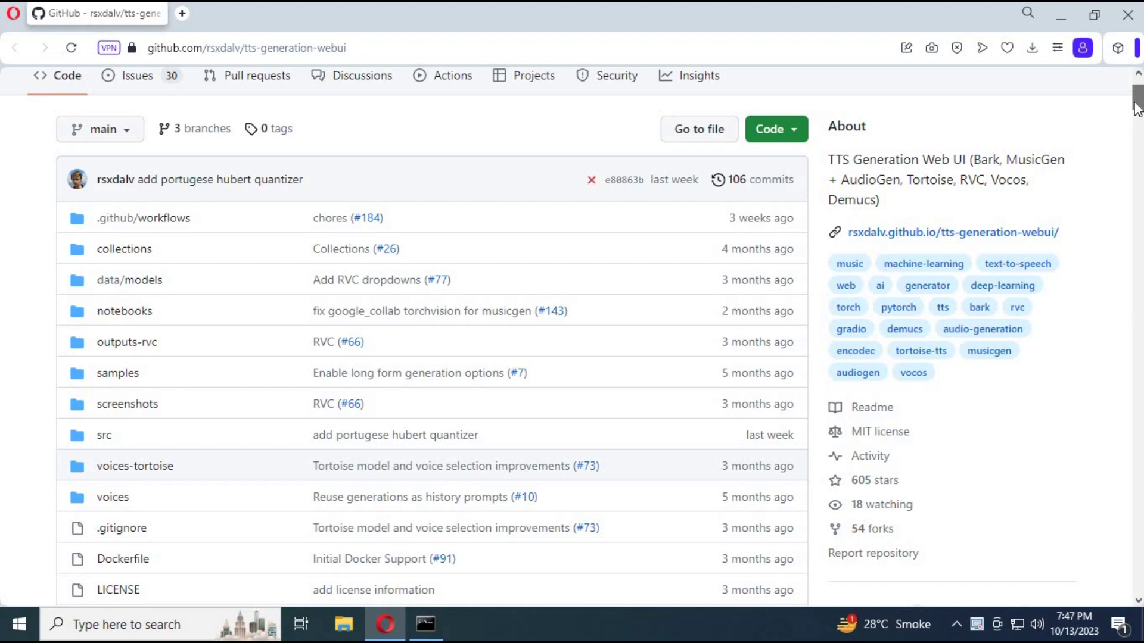
mouse_move(1137, 106)
left_mouse_down()
mouse_move(1136, 207)
mouse_move(1137, 80)
left_mouse_up()
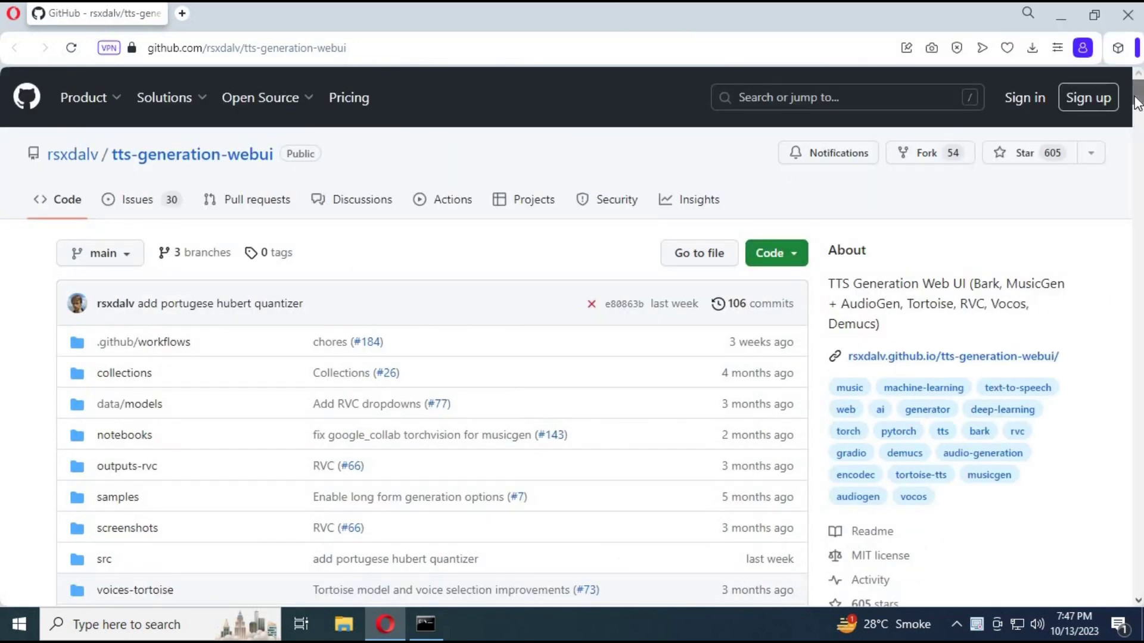
left_click_drag(1136, 102, 1135, 129)
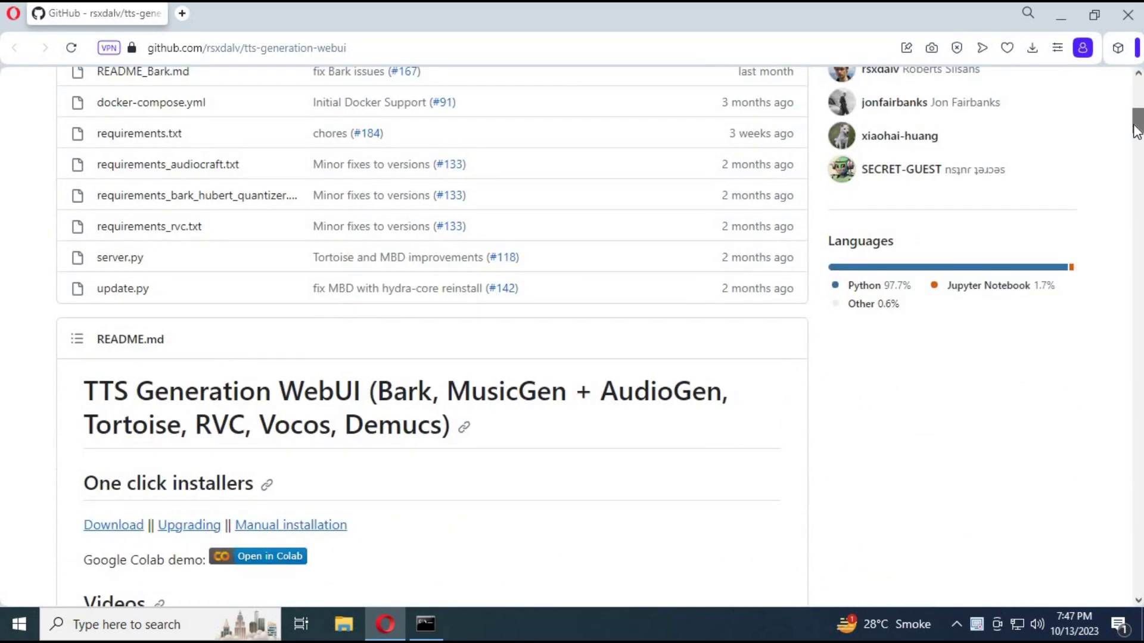
Open the tts-generation-webui notebook in Colab and set its runtime type to T4 GPU.
left_click(259, 561)
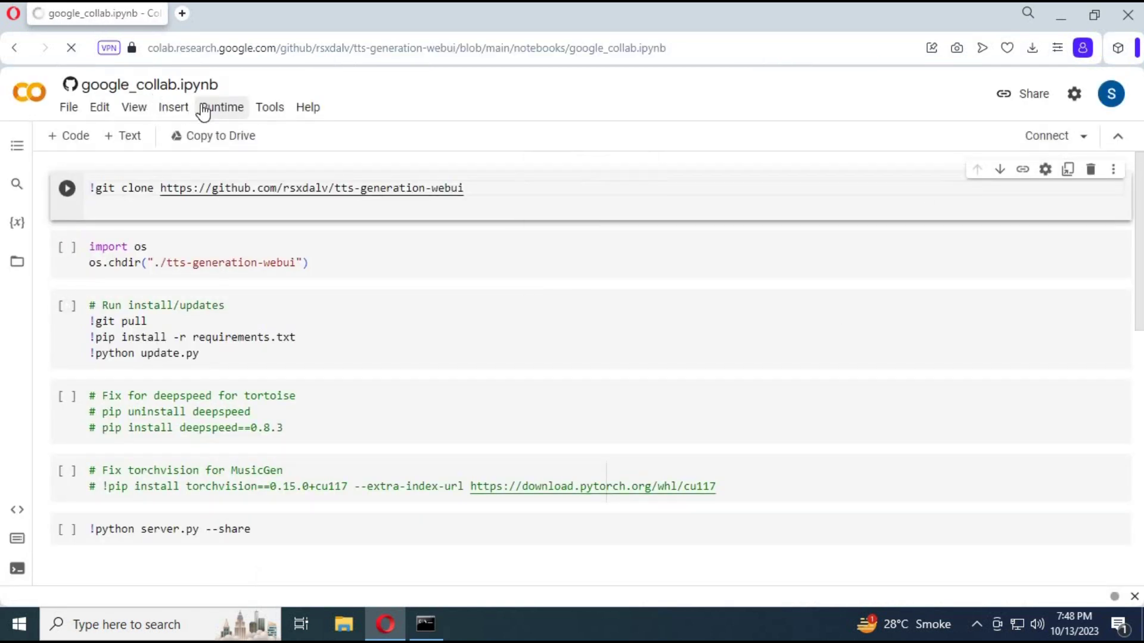
left_click(221, 106)
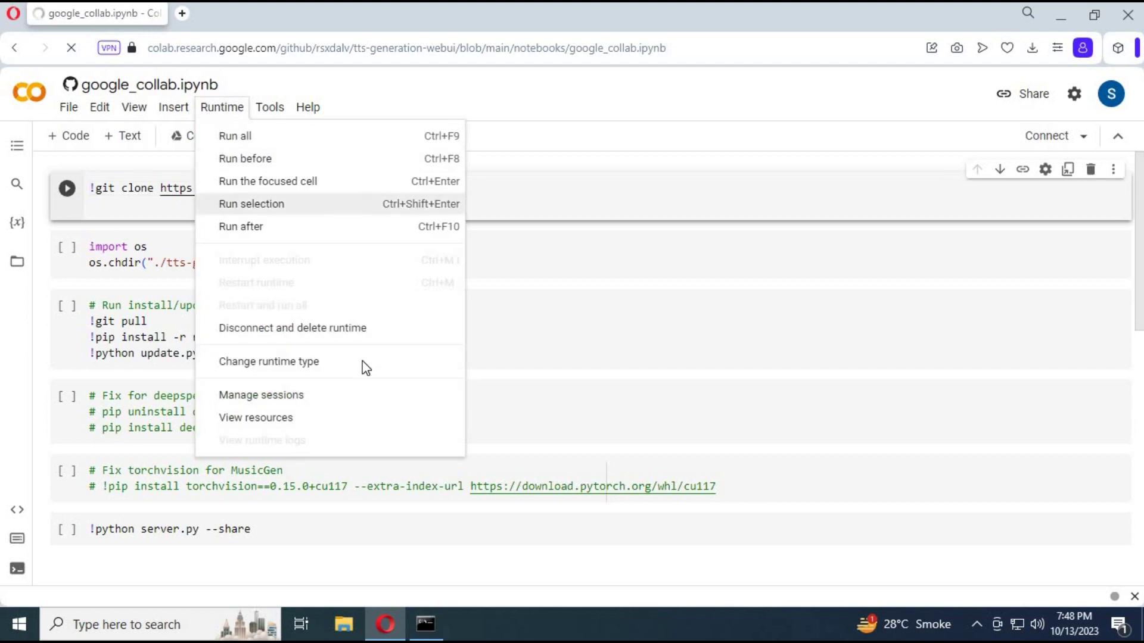
left_click(308, 363)
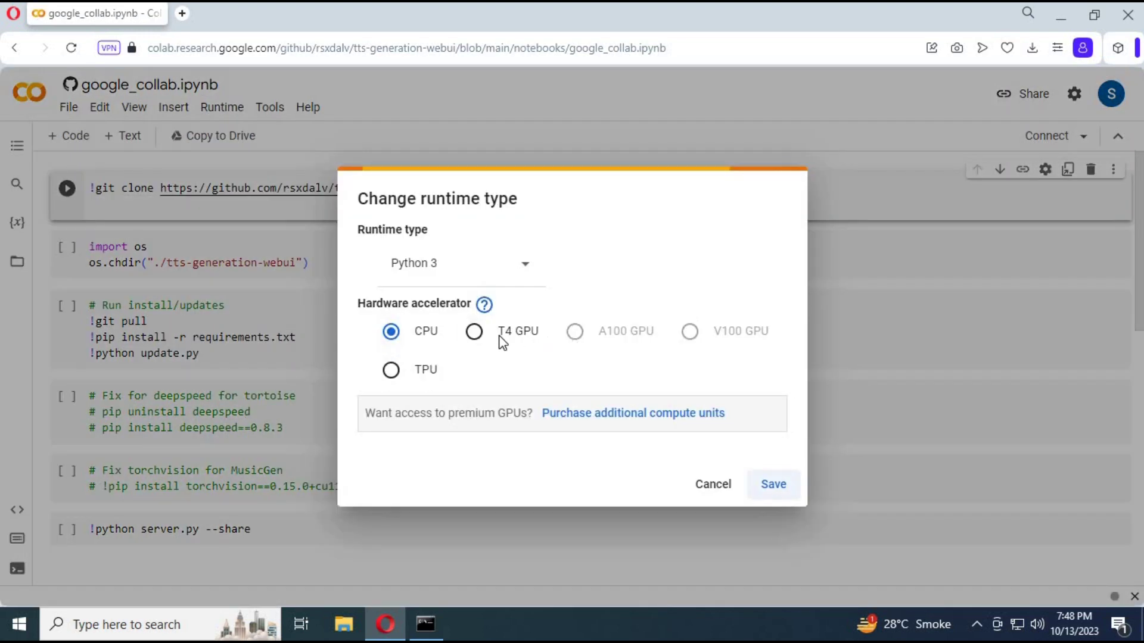
left_click(474, 332)
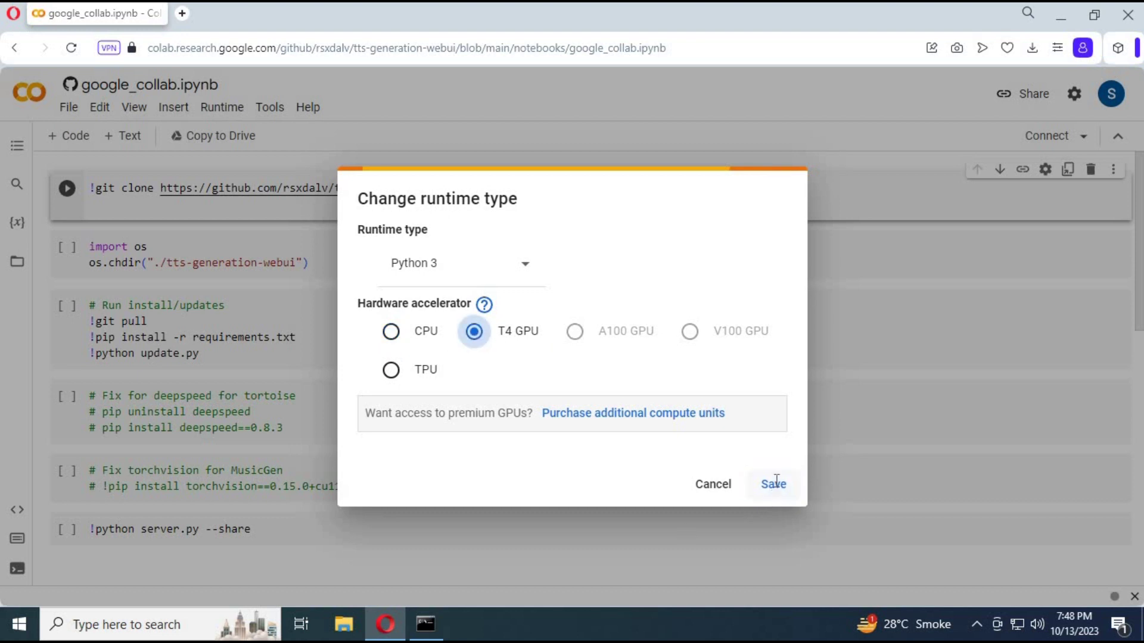
left_click(772, 485)
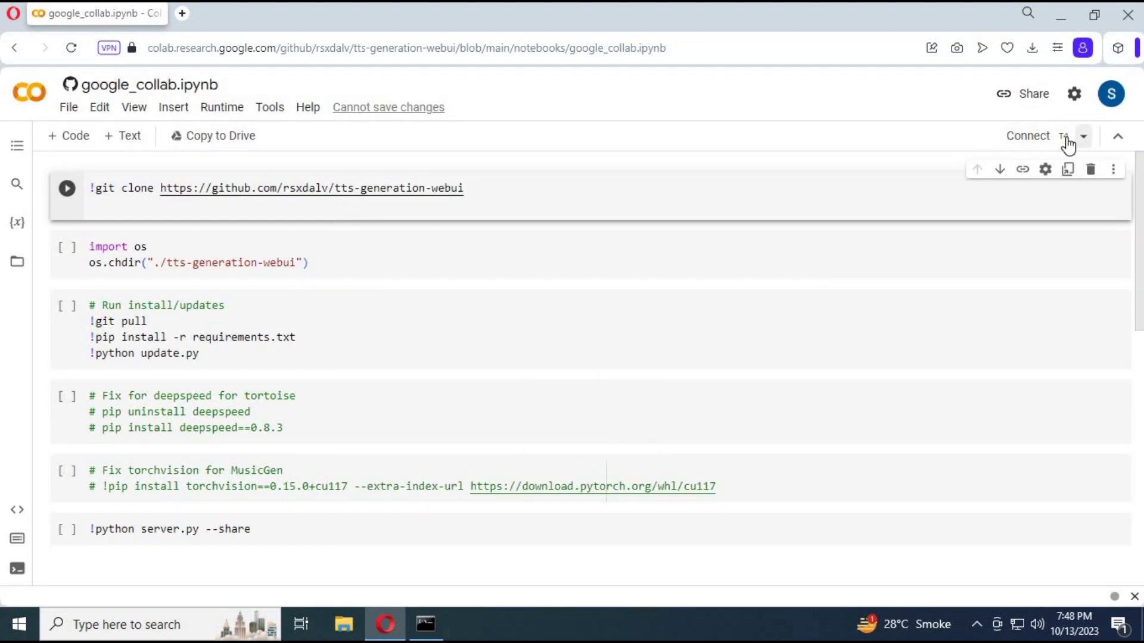
Connect to the GPU runtime and run the first git clone cell.
left_click(1023, 138)
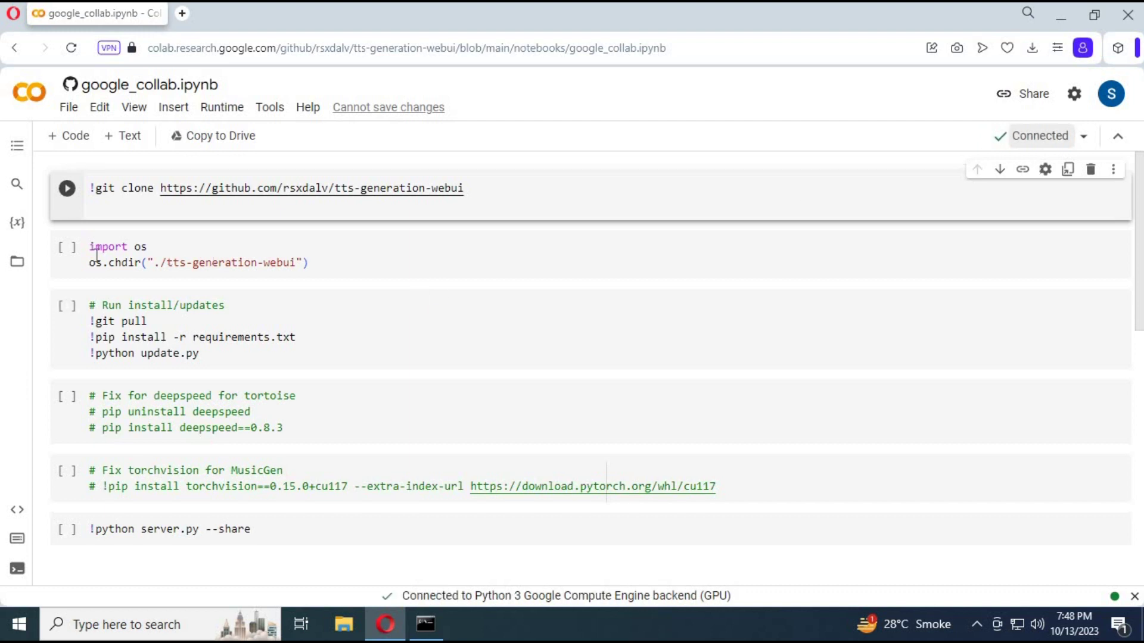
left_click(68, 188)
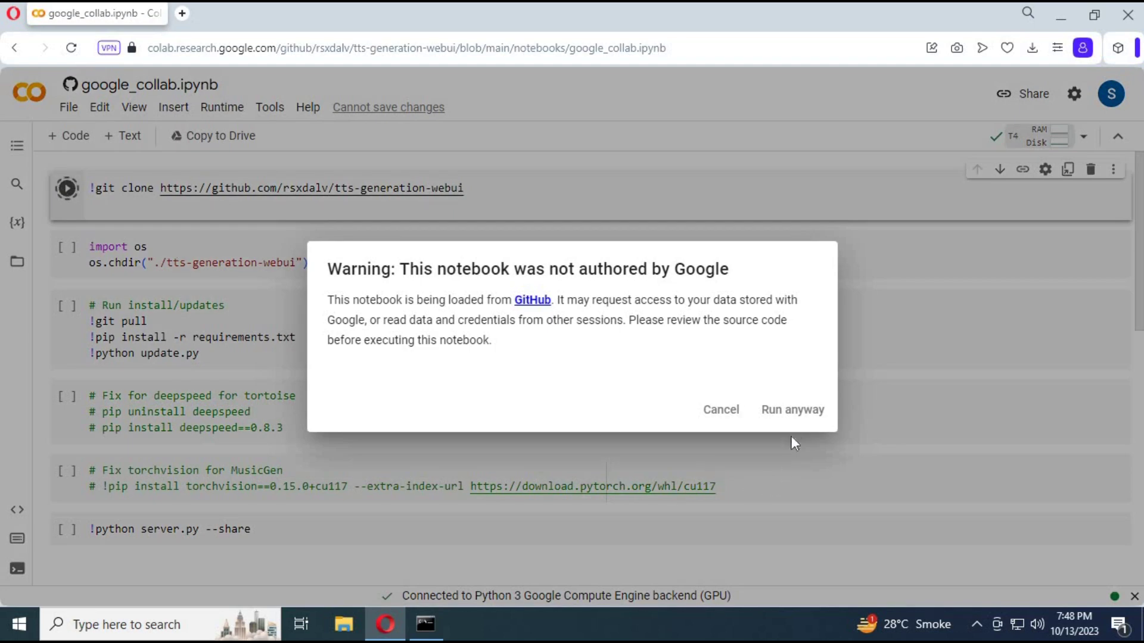
Accept the authorship warning, run every cell through server.py --share, and follow the gradio.live link.
left_click(792, 409)
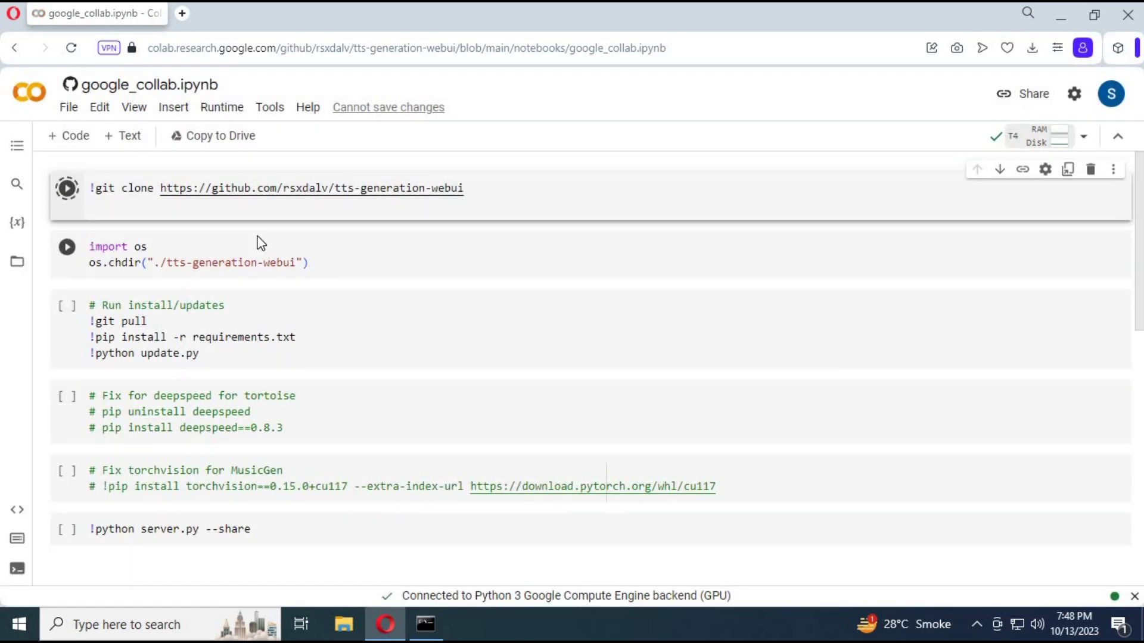
key("shift+Return")
key("shift+Return")
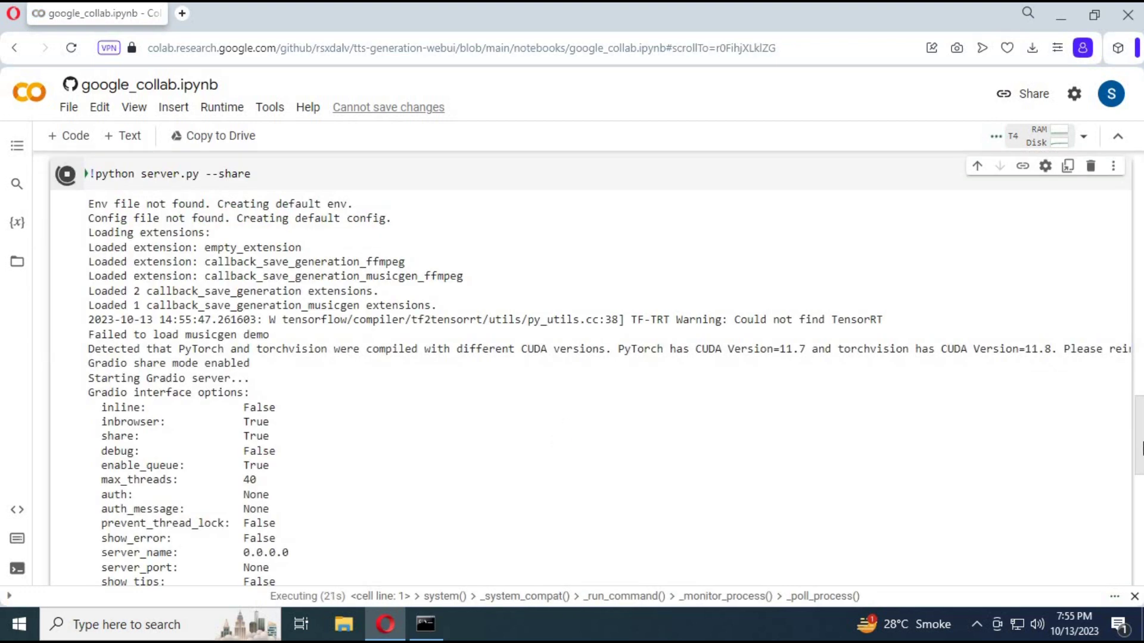
left_click(412, 449)
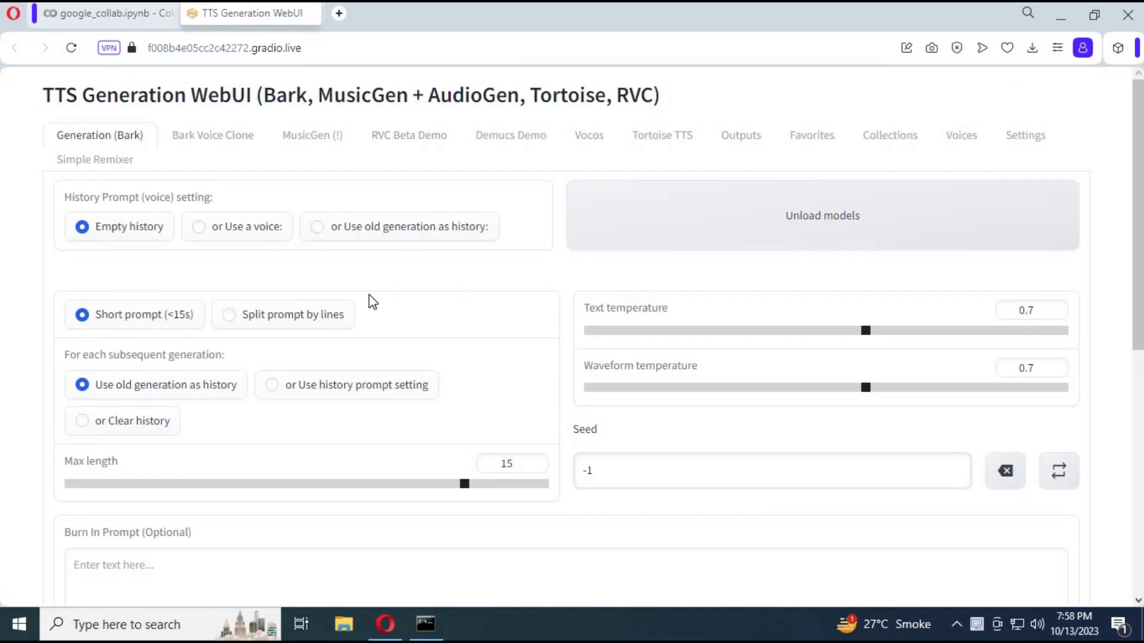
Switch to the Bark Voice Clone tab and upload a 10-second input audio clip.
left_click(213, 135)
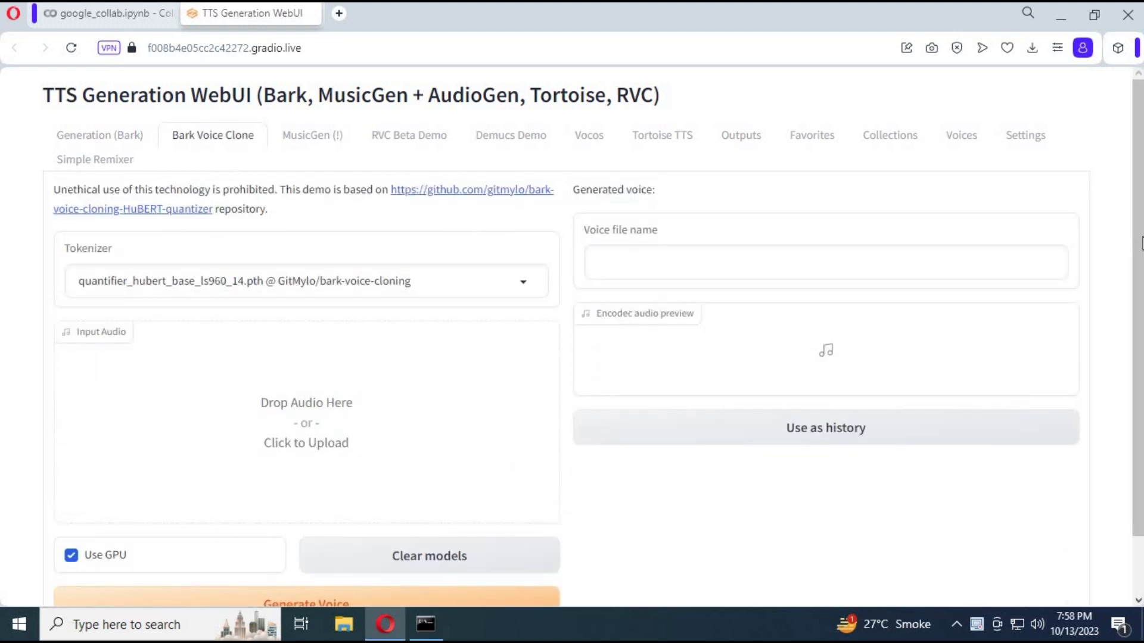
left_click_drag(1137, 244, 1137, 305)
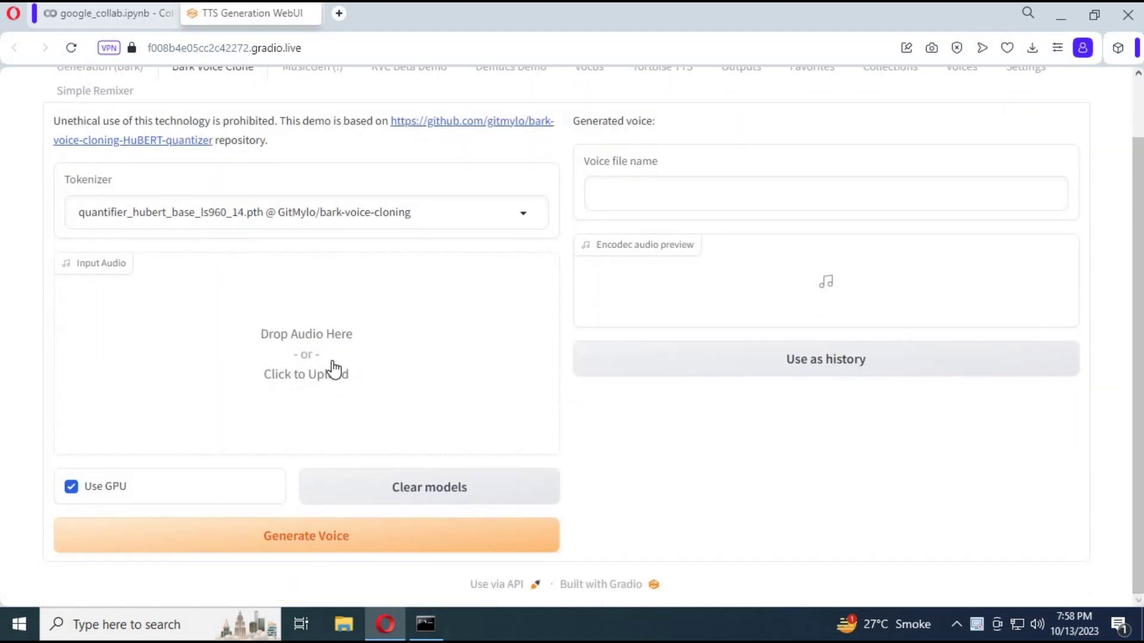
left_click(334, 367)
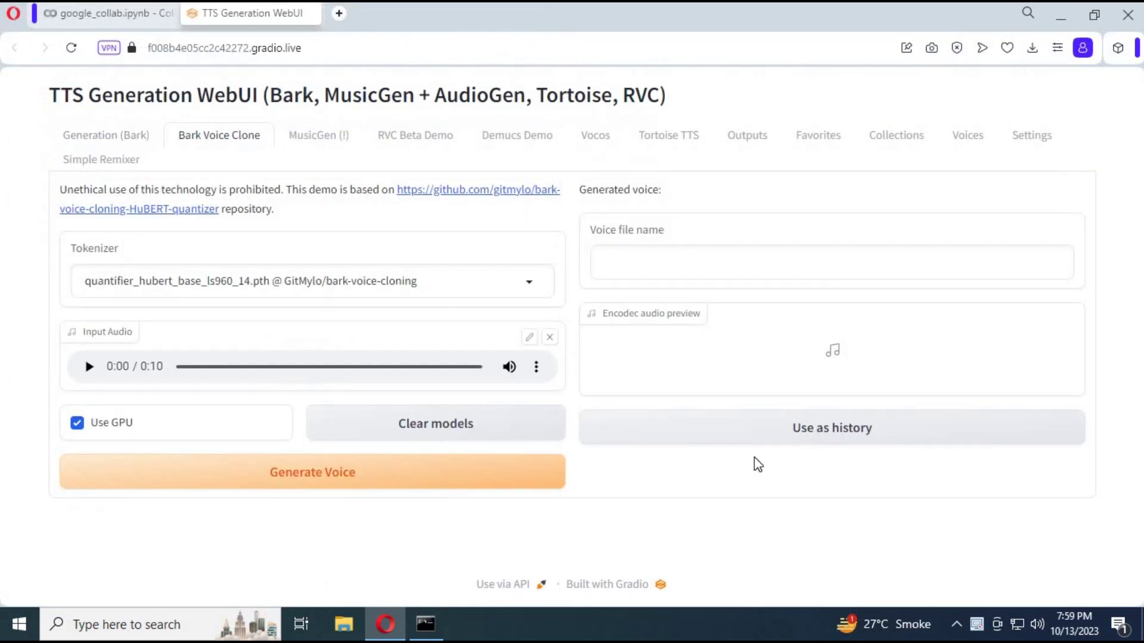
Play and pause the ten-second sample, leaving GPU cloning enabled after toggling it.
left_click(87, 367)
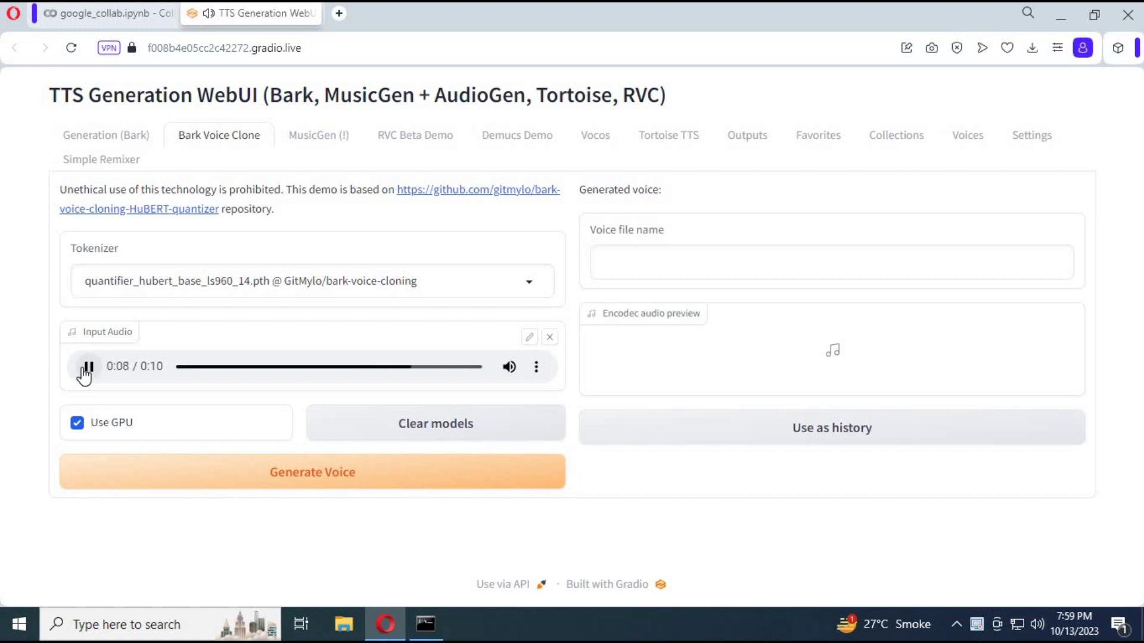
left_click(87, 367)
left_click(78, 423)
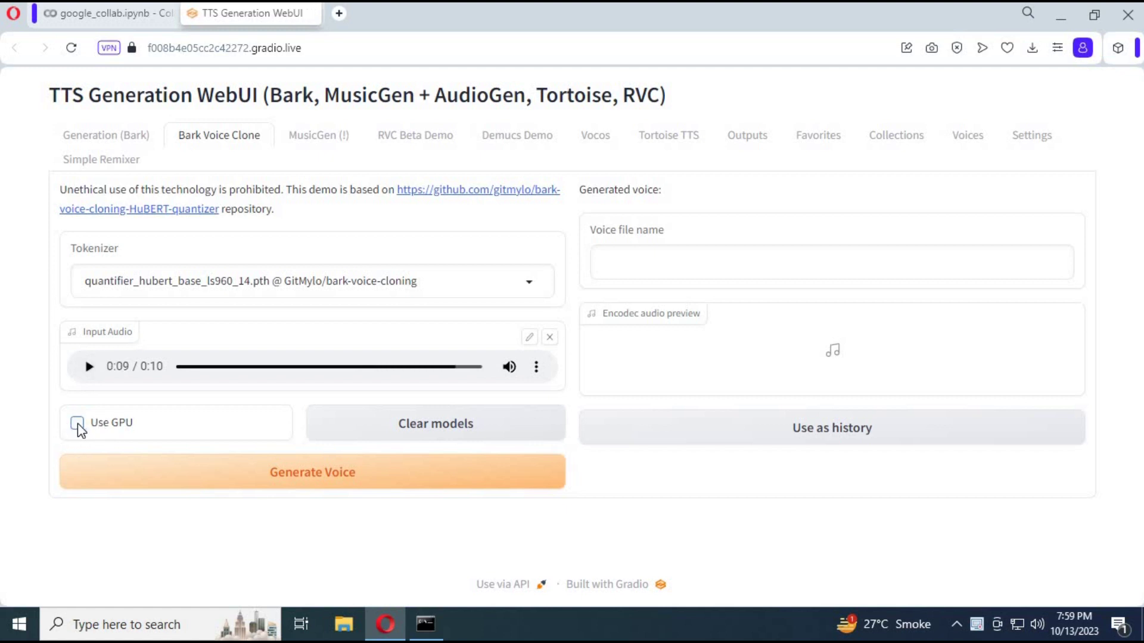
left_click(78, 422)
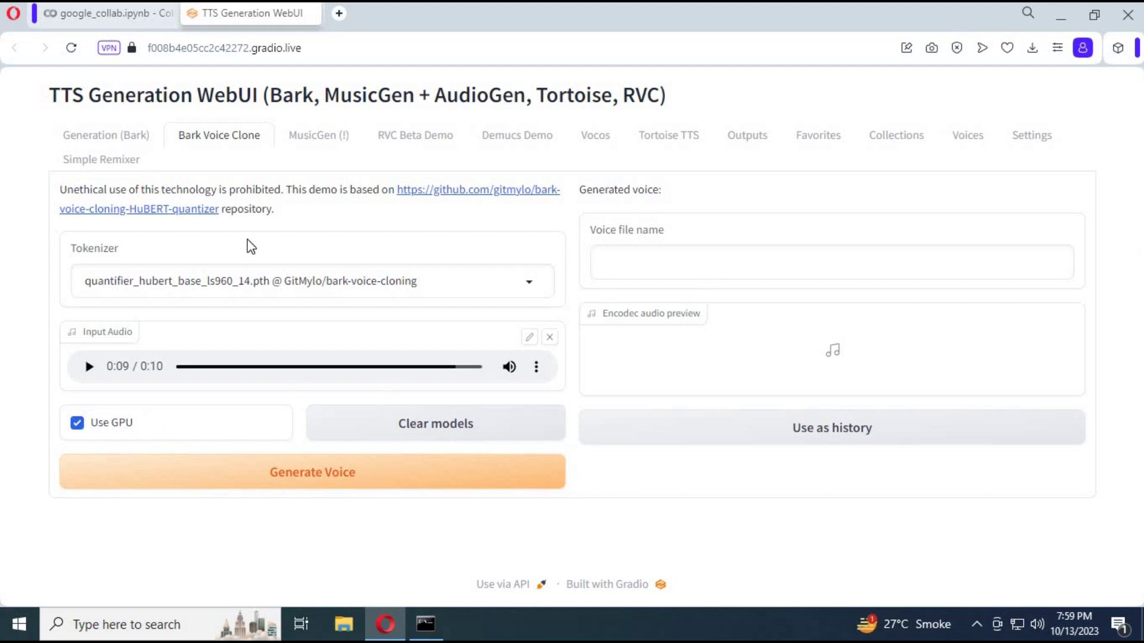
left_click(364, 281)
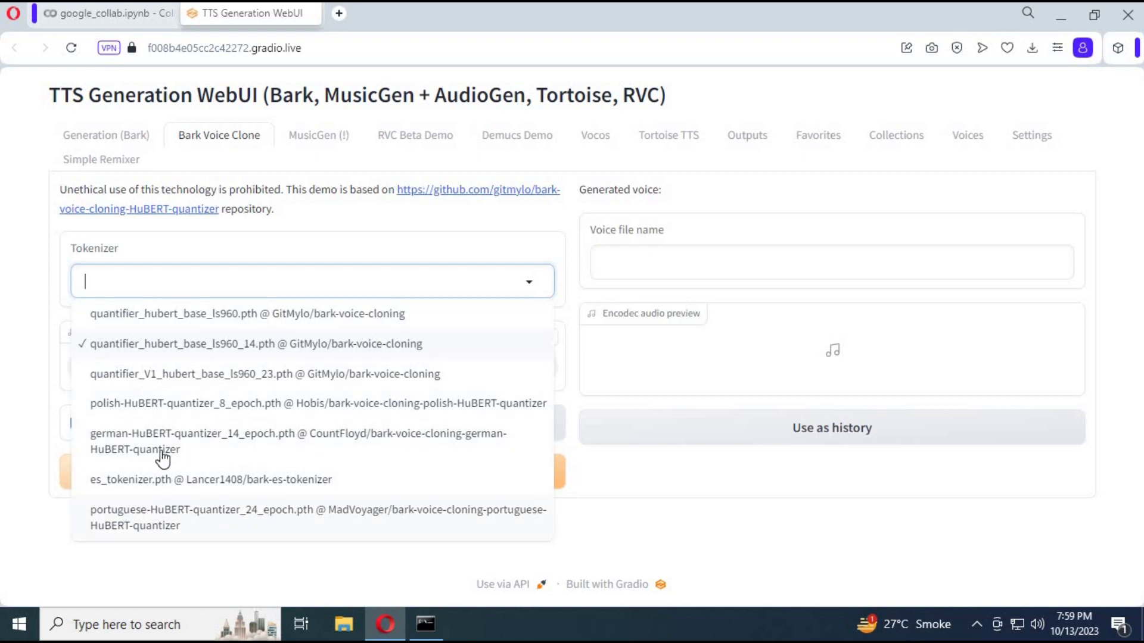
Pick the quantifier_hubert_base_ls960_14.pth tokenizer and start Generate Voice.
left_click(170, 347)
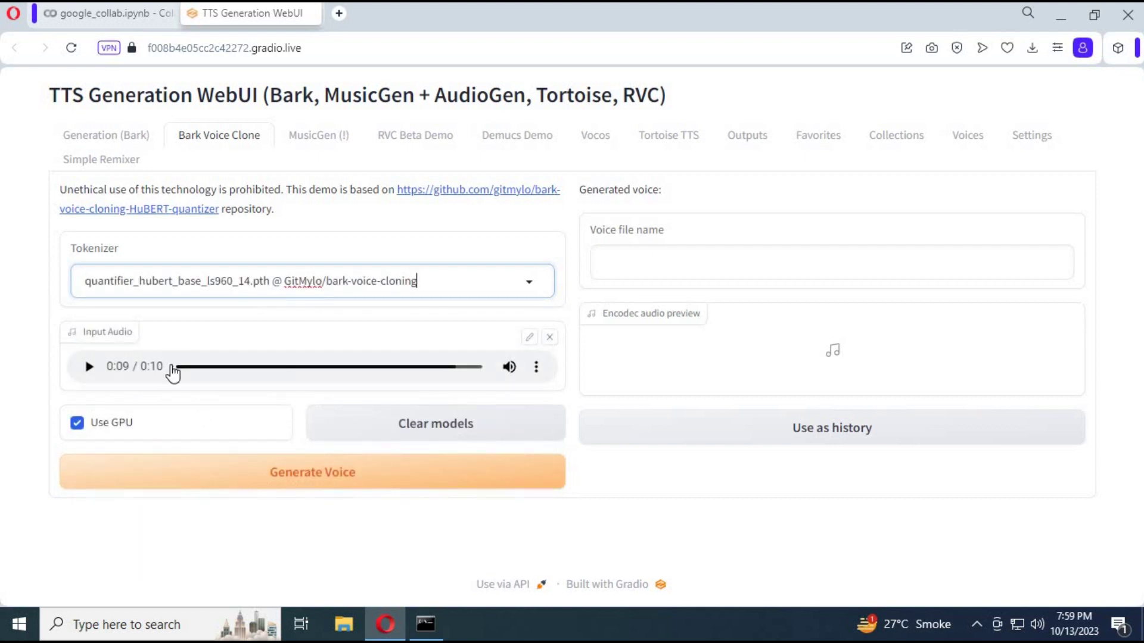
left_click(441, 485)
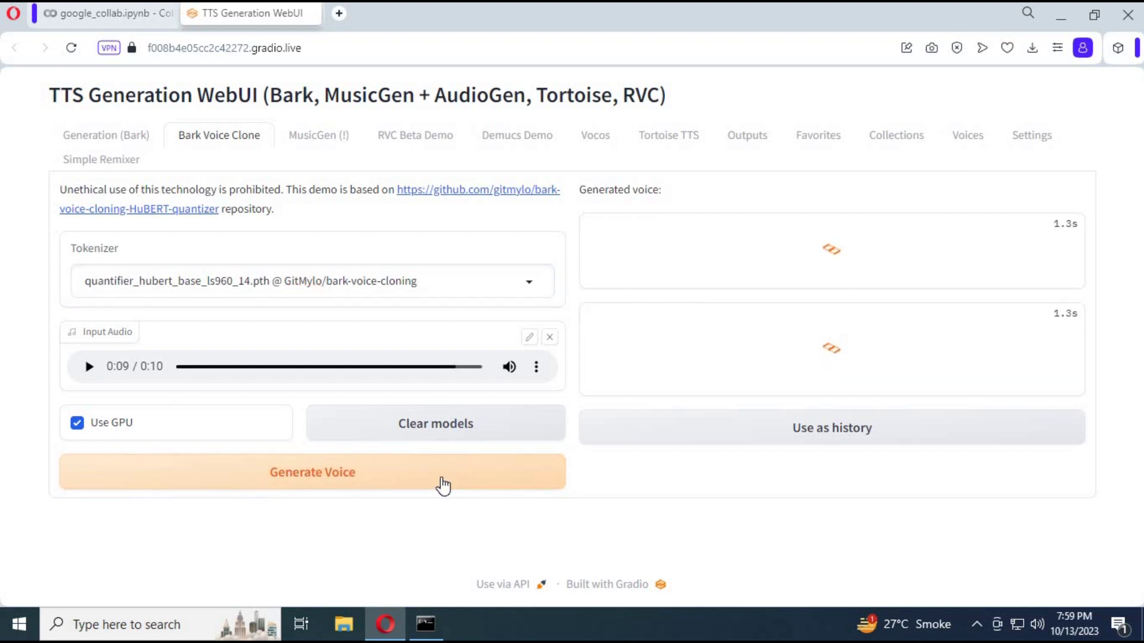
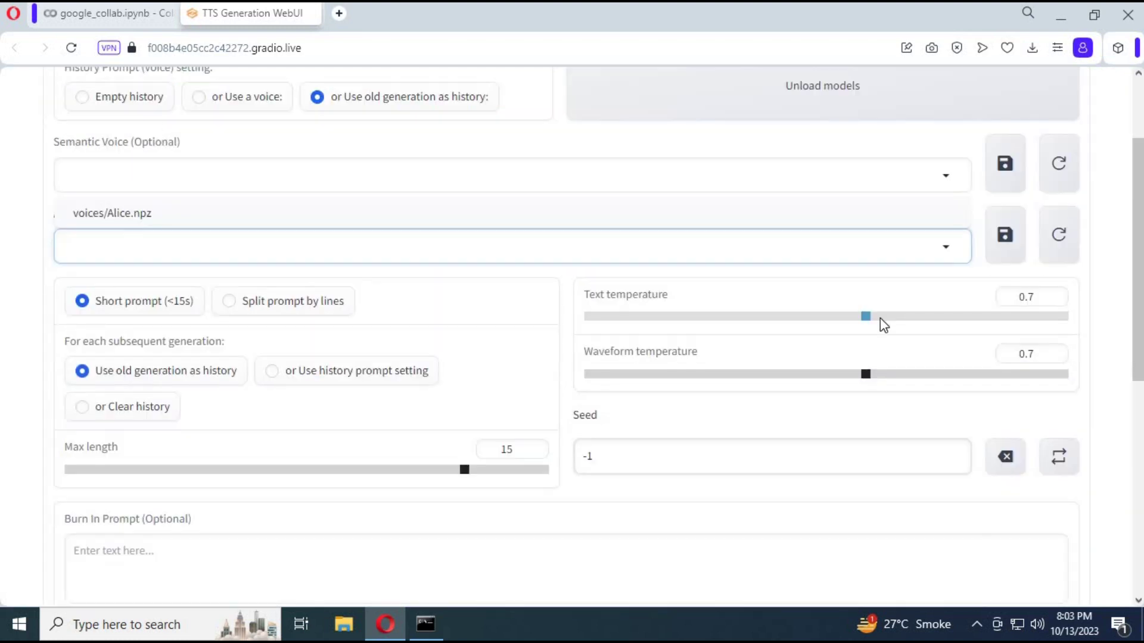
Set text and waveform temperatures to 0.75 and max length to 18.
left_click(889, 318)
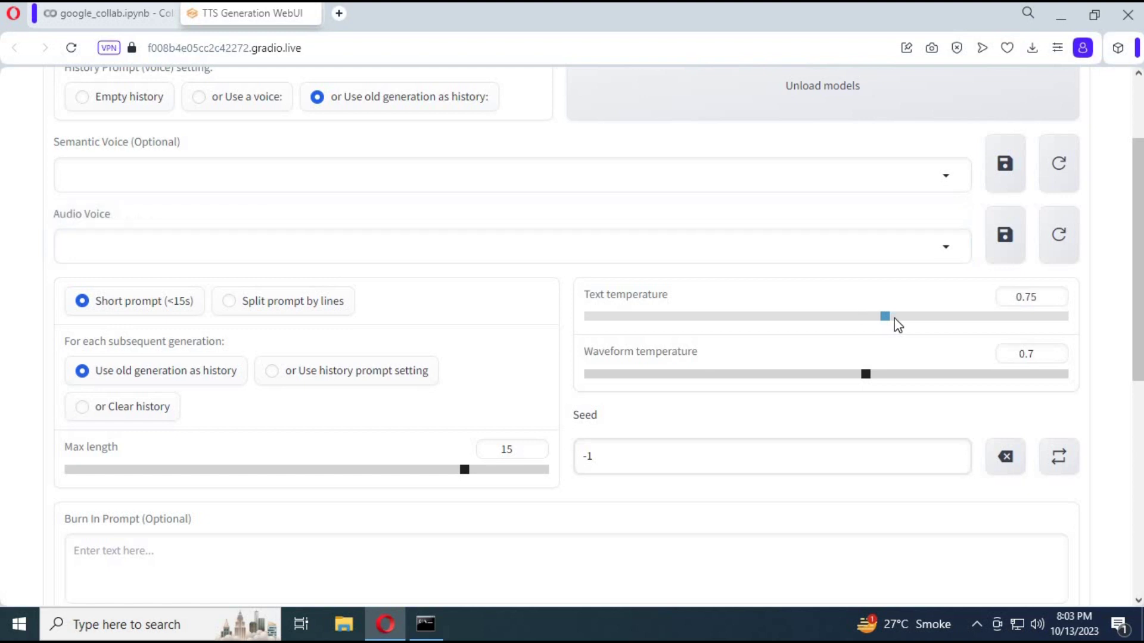
left_click(879, 378)
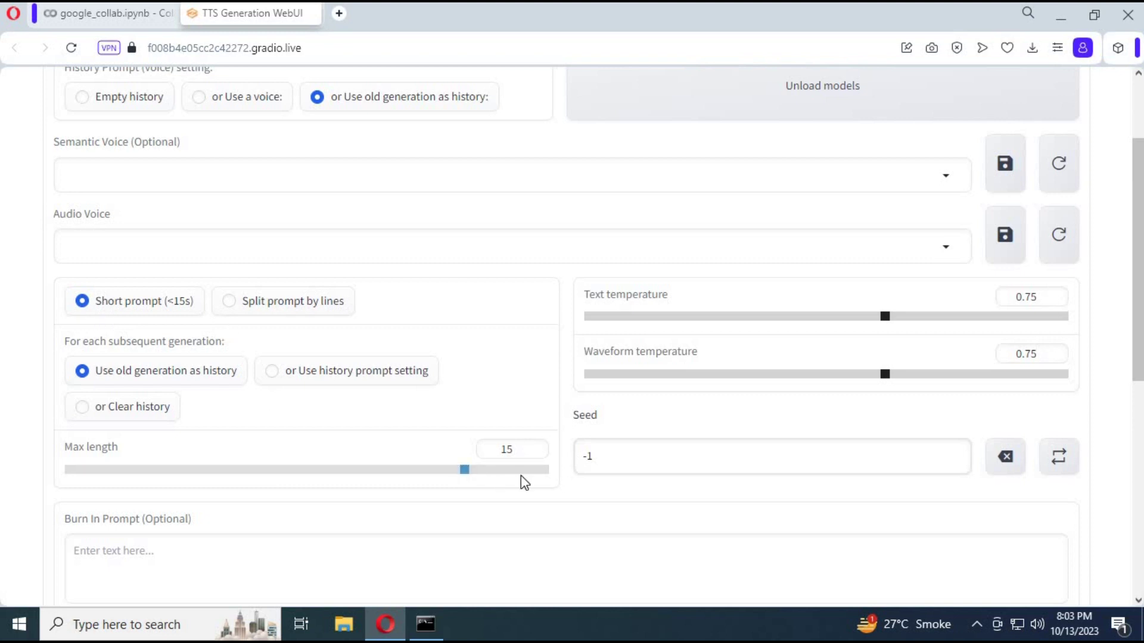
left_click_drag(464, 470, 546, 469)
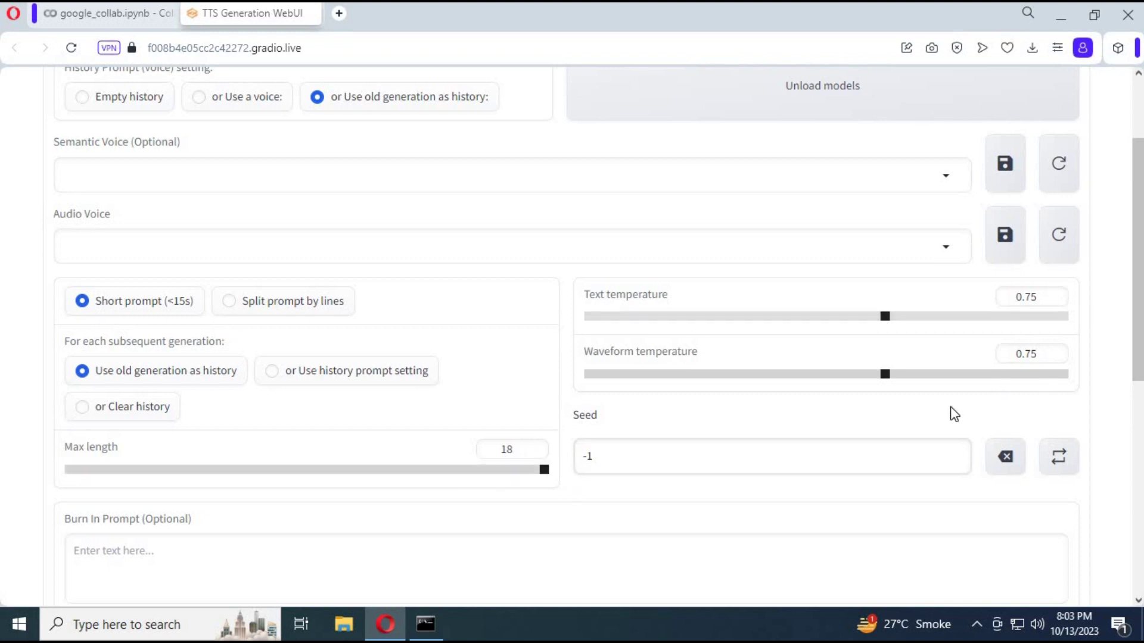
scroll(954, 414, "down", 2)
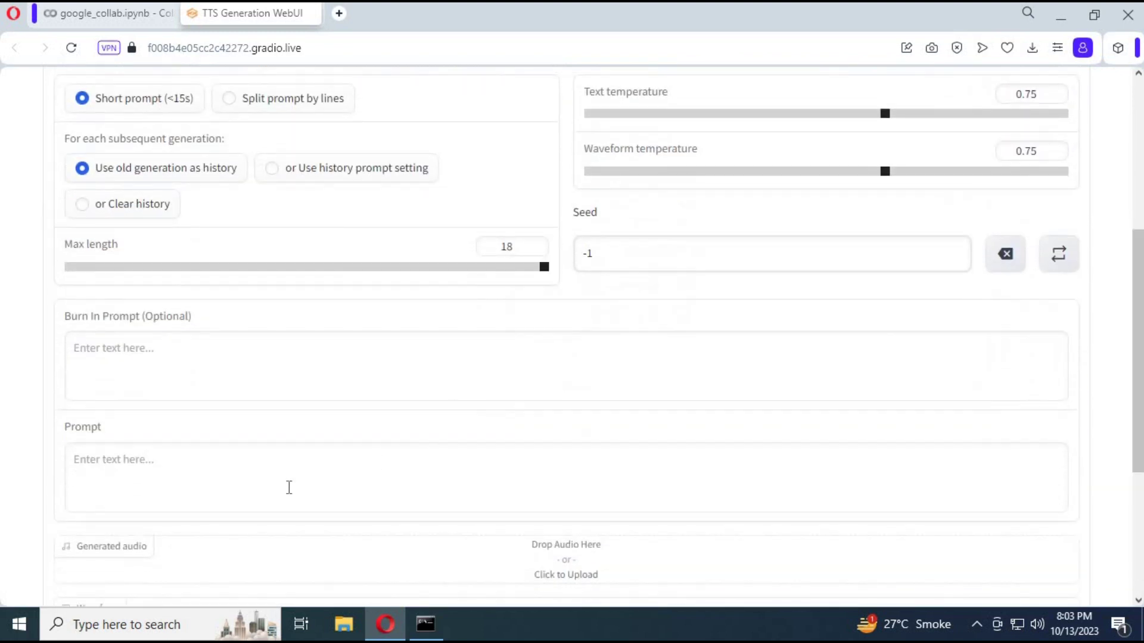
Enter the prompt 'hey guys thank you for your support and love.'.
left_click(172, 473)
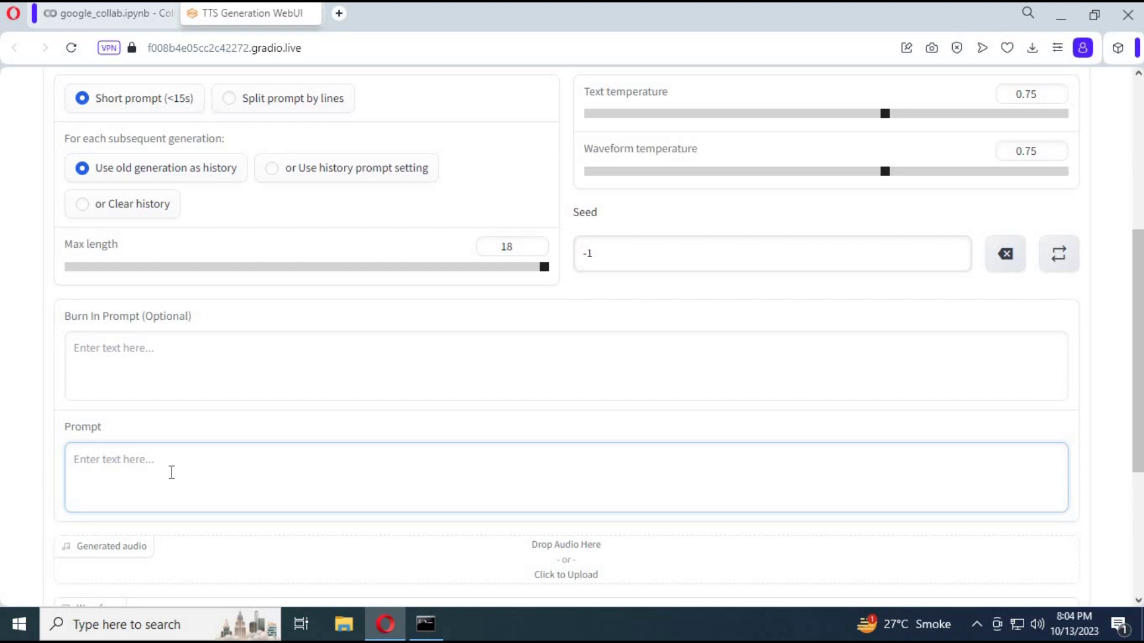
type("H")
key("BackSpace")
type("hey guys than")
type("k y")
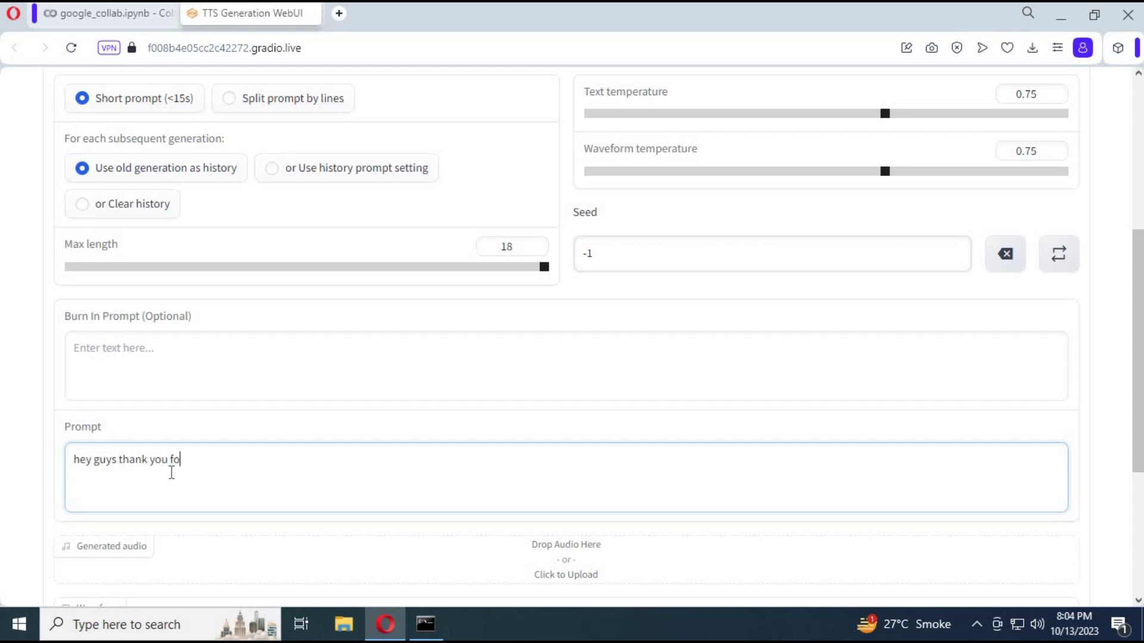
type("our s")
type("upport a")
type("nd love .")
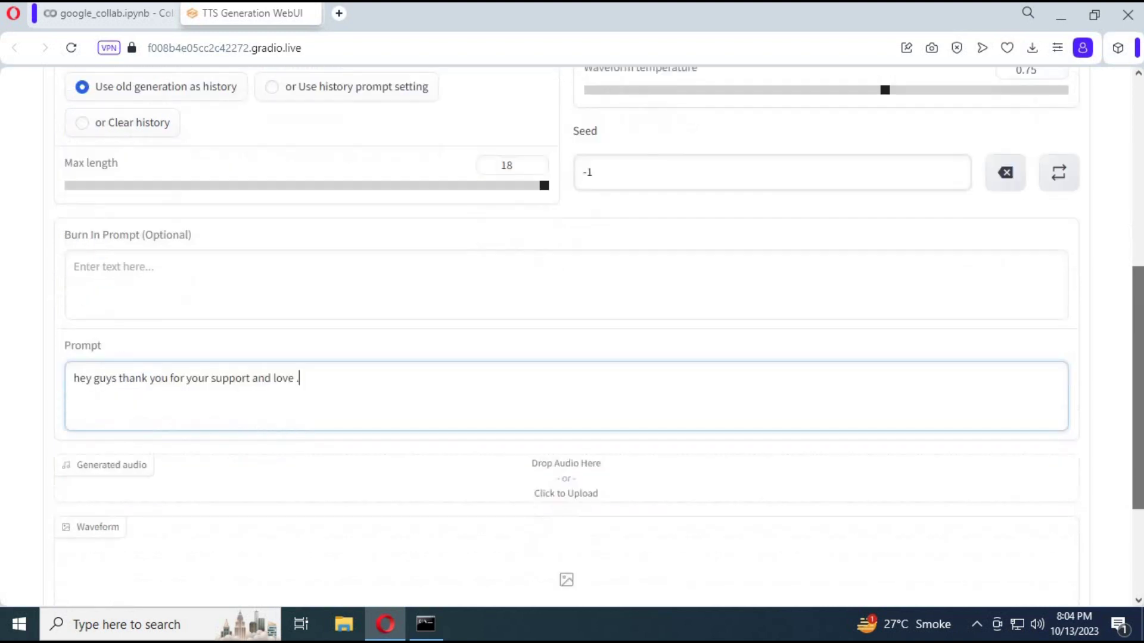
scroll(572, 357, "down", 5)
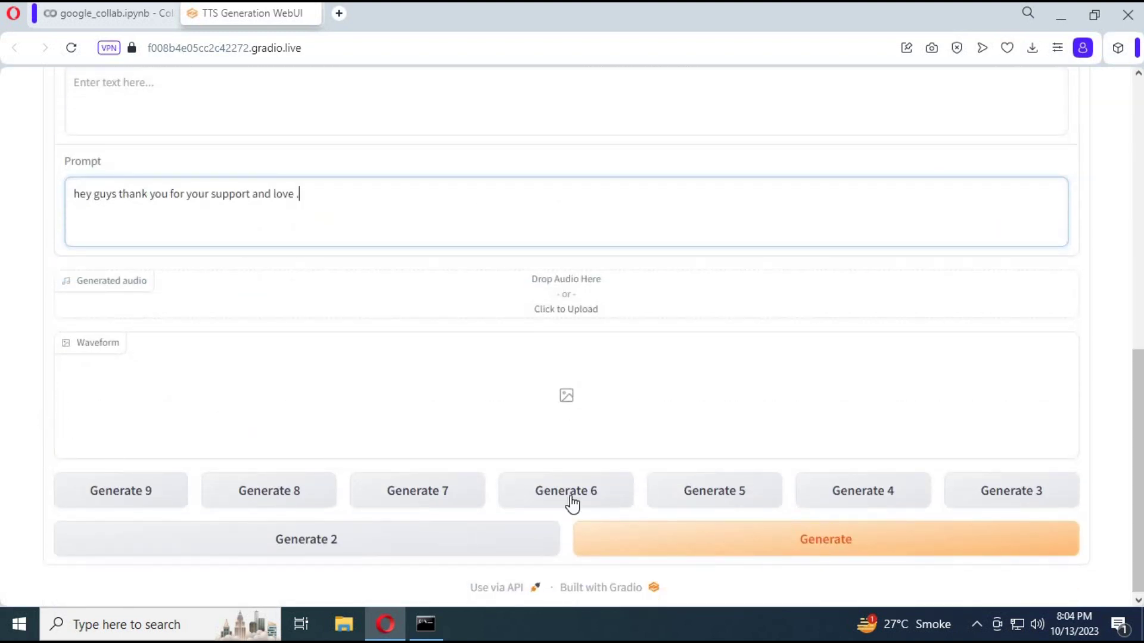
Generate the 3-second thank-you clip and play it back.
left_click(805, 539)
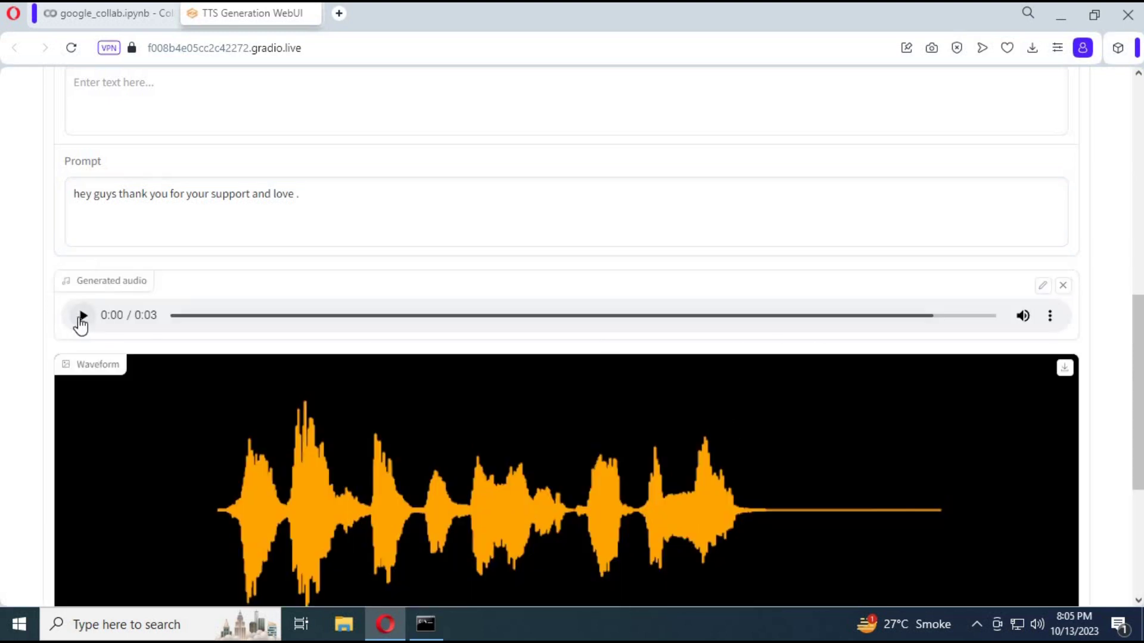
left_click(82, 316)
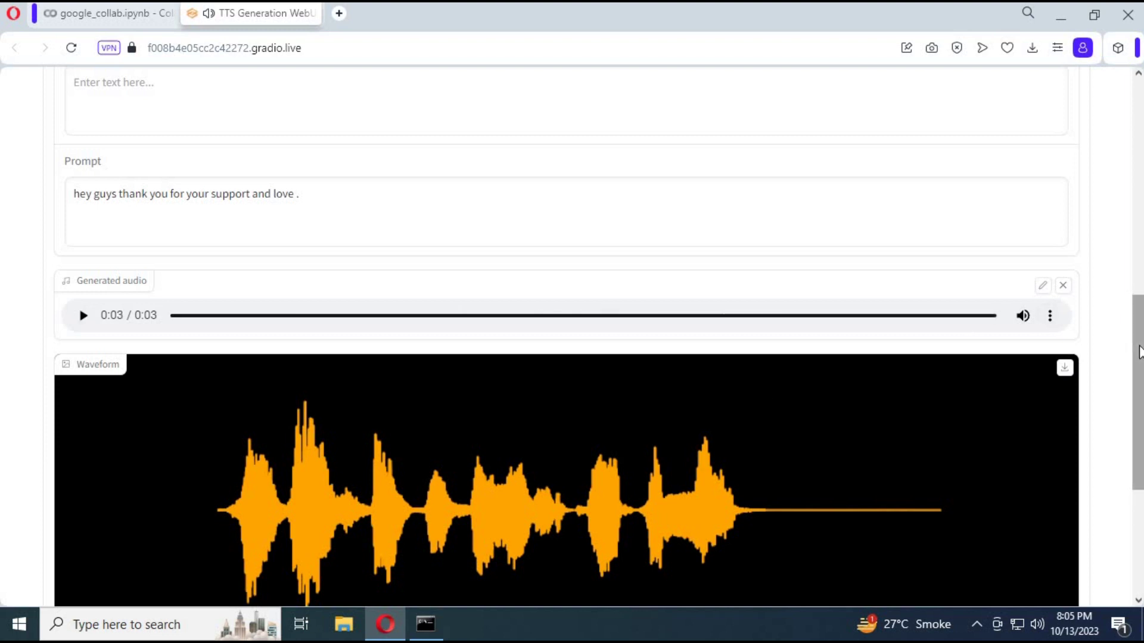
left_click_drag(1138, 375, 1138, 483)
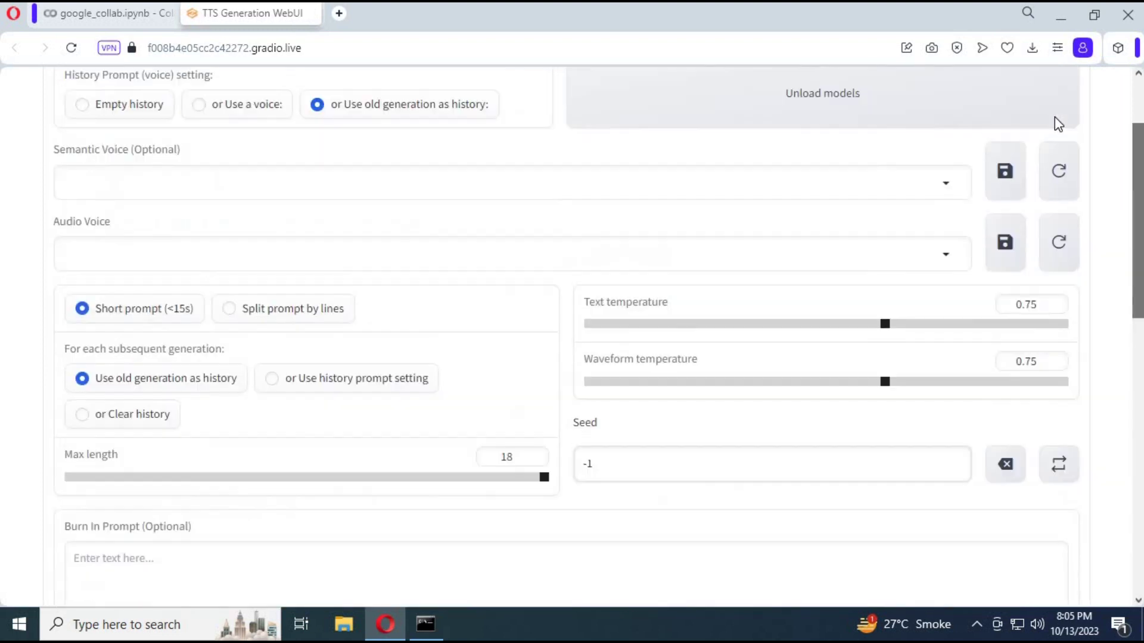
Open the MusicGen tab to see its PyTorch/torchvision CUDA load error.
left_click(337, 140)
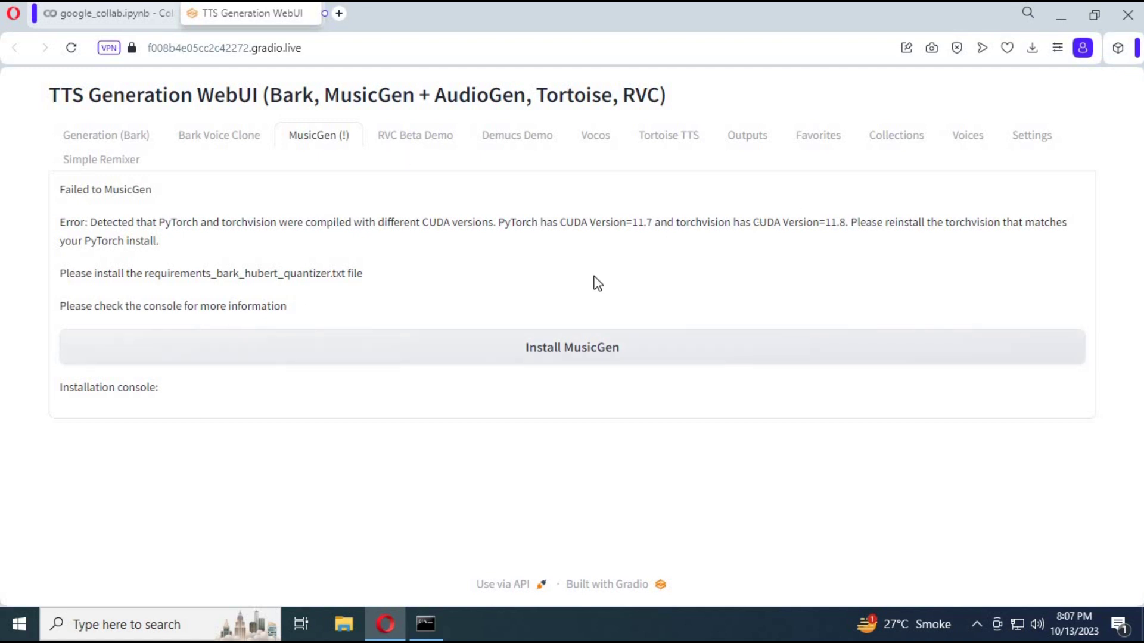
Open the Tortoise TTS tab showing its model error and voice emma.
left_click(669, 138)
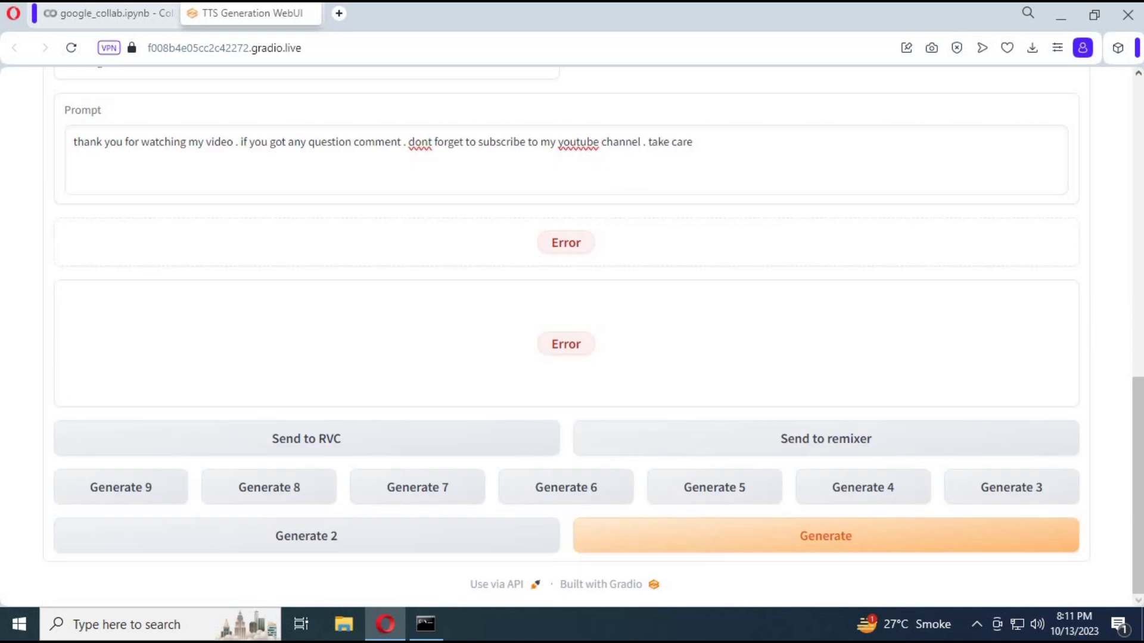
left_click_drag(1138, 423, 1131, 151)
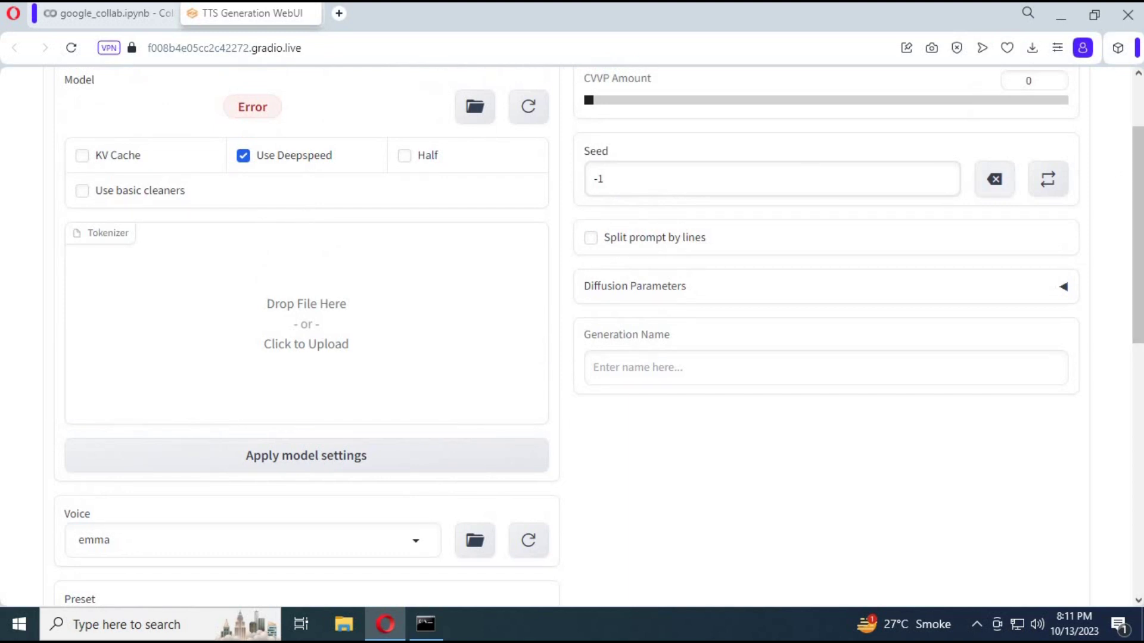
scroll(572, 322, "up", 3)
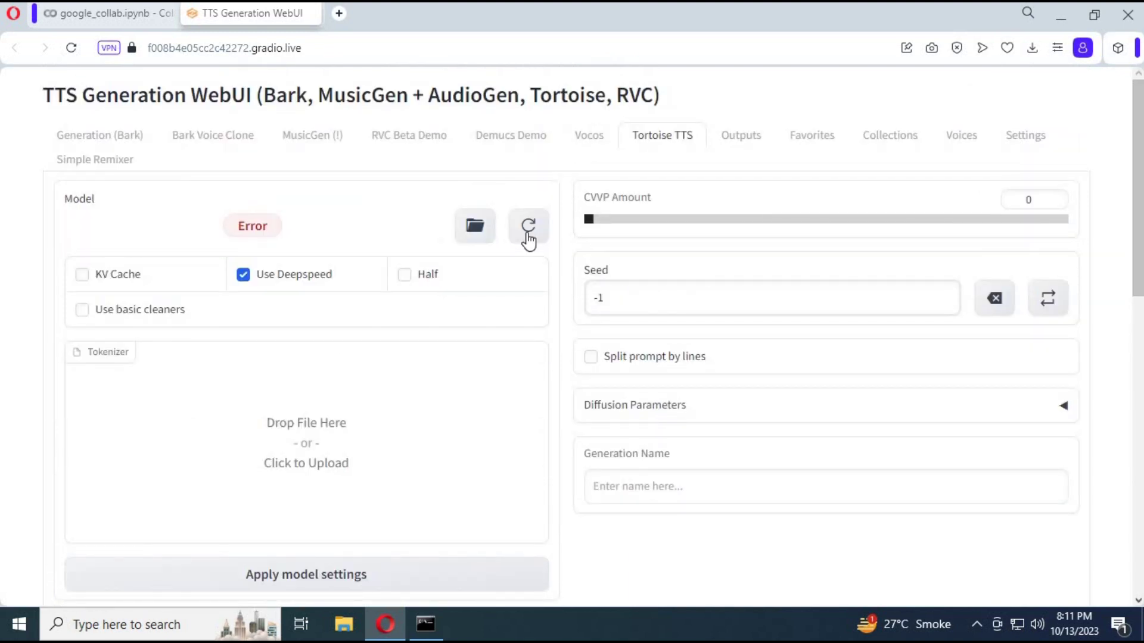